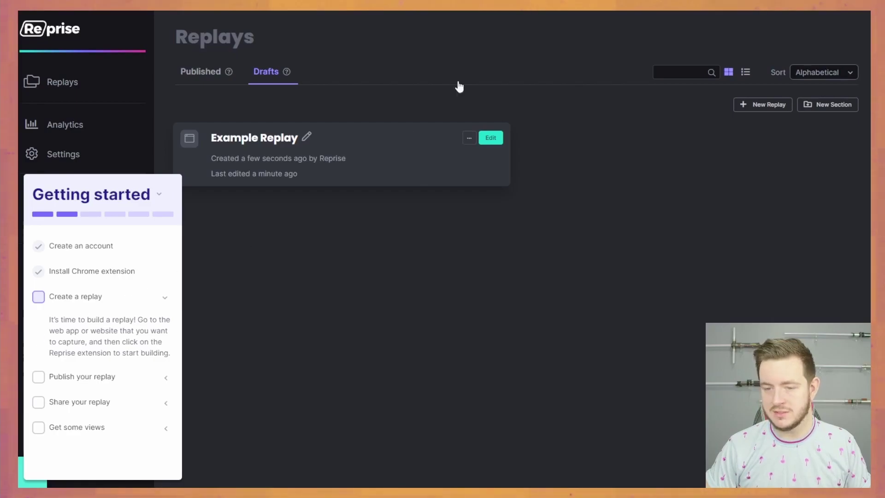
# Load salesfeedmedia.com in a new Chrome window
pyautogui.hotkey('ctrl', 'n')
pyautogui.write('sal')
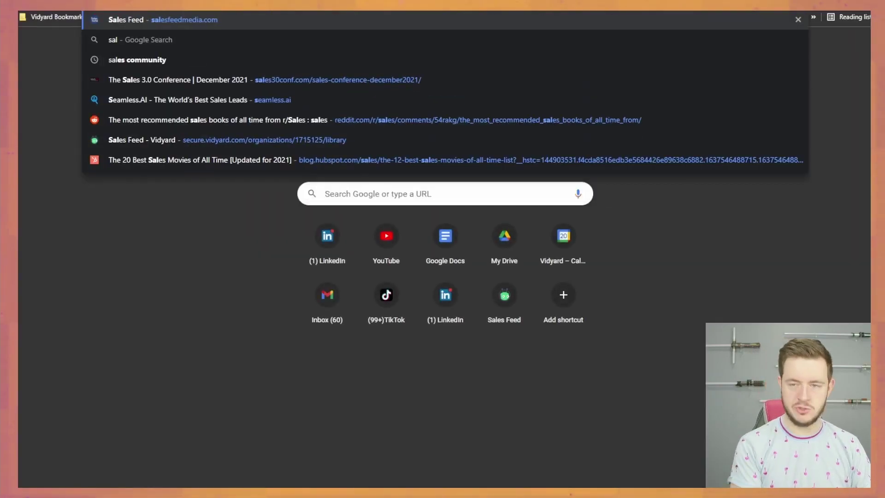
pyautogui.write('esfeedmedia.')
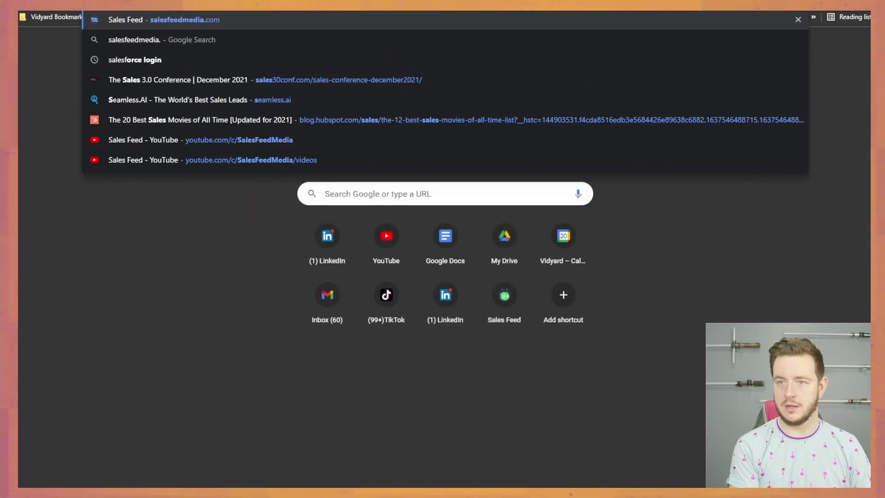
pyautogui.press('Return')
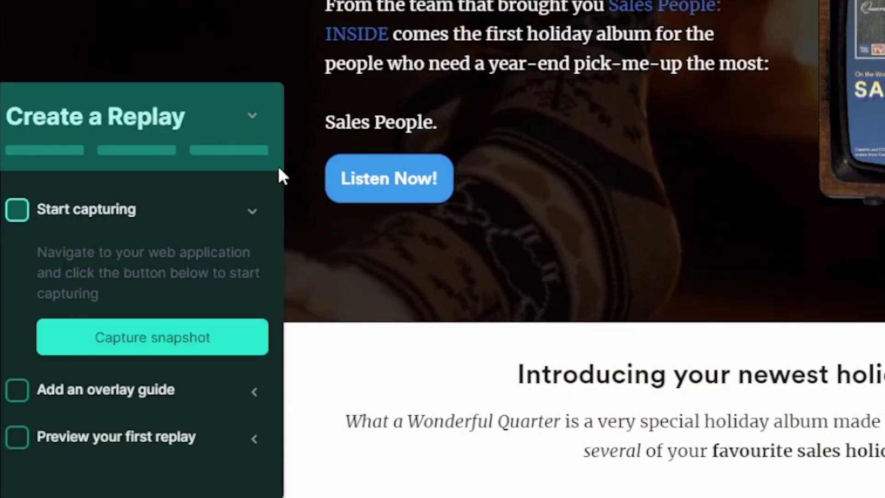
# Capture the Sales Feed page, add an overlay guide, preview through its messages, then return home
pyautogui.click(195, 341)
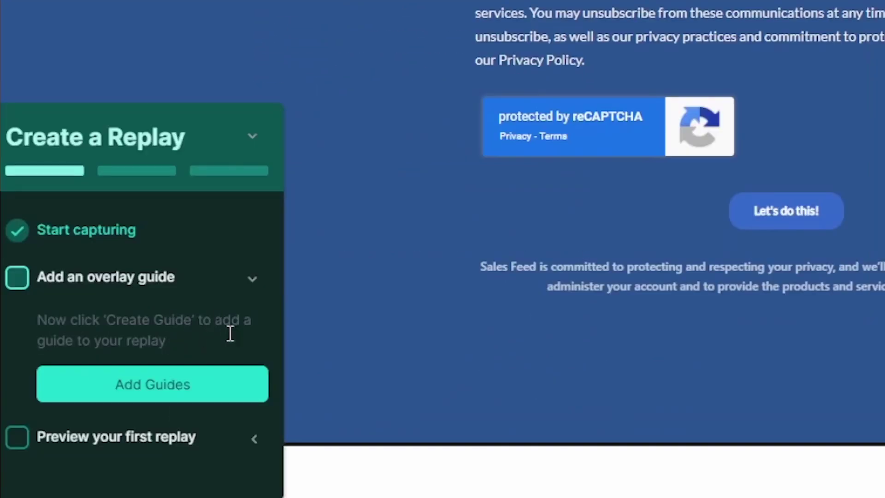
pyautogui.click(201, 392)
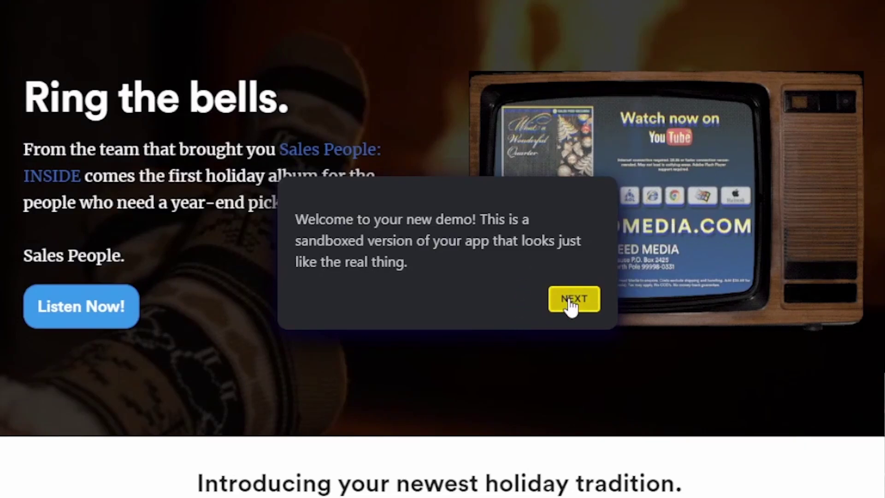
pyautogui.click(572, 306)
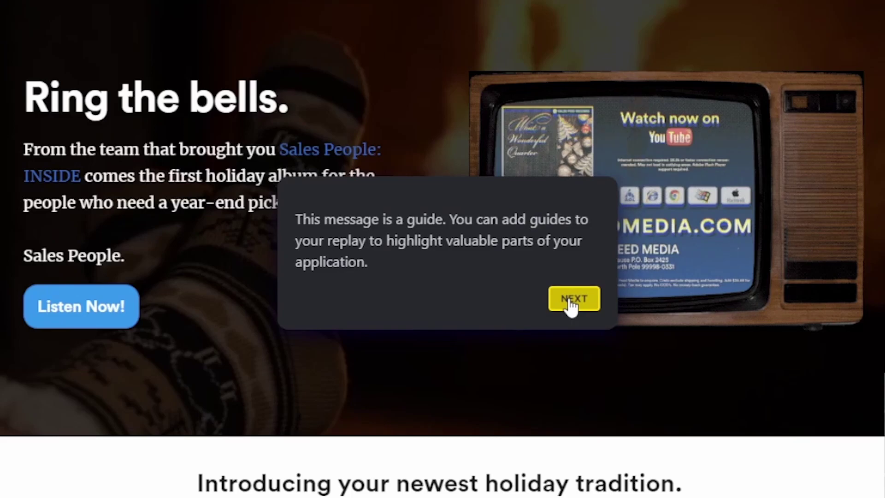
pyautogui.click(571, 305)
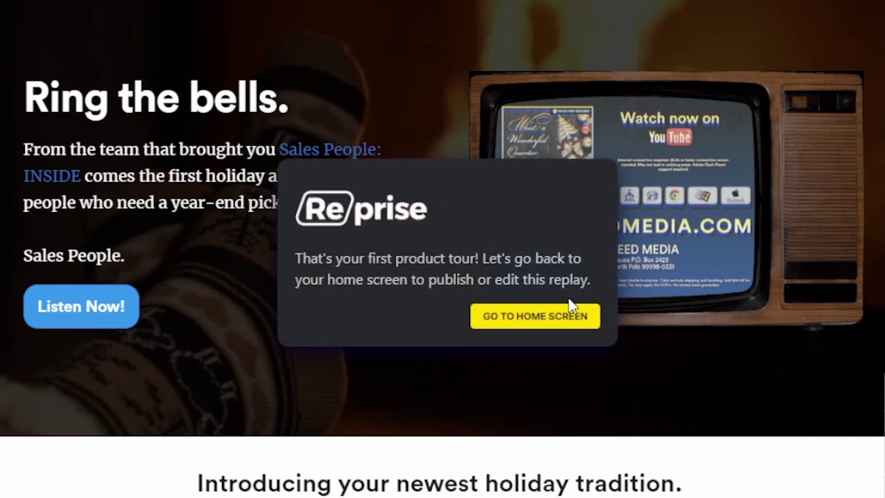
pyautogui.click(512, 322)
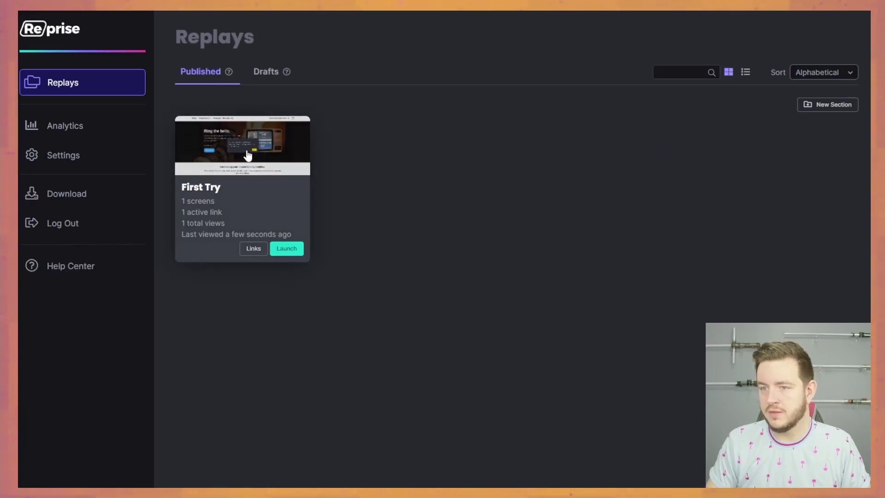
# Open the First Try replay and save a guide on the Subscribe to Sales Feed button
pyautogui.click(246, 150)
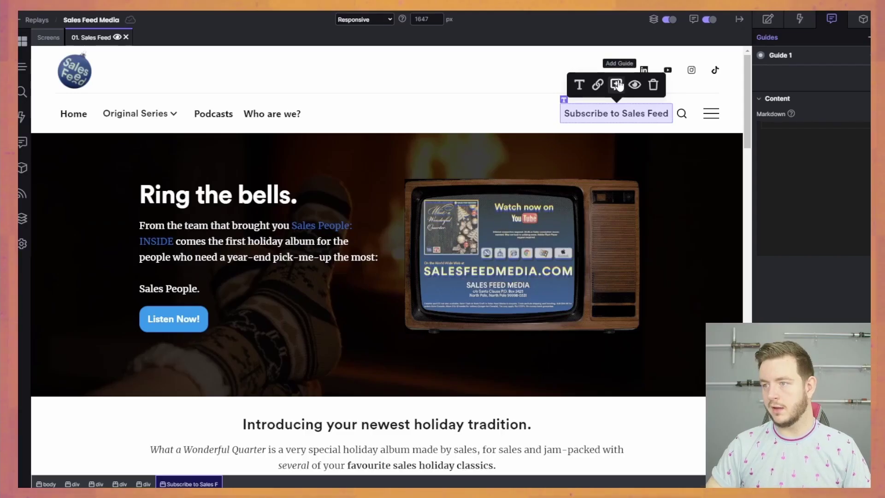
pyautogui.click(617, 85)
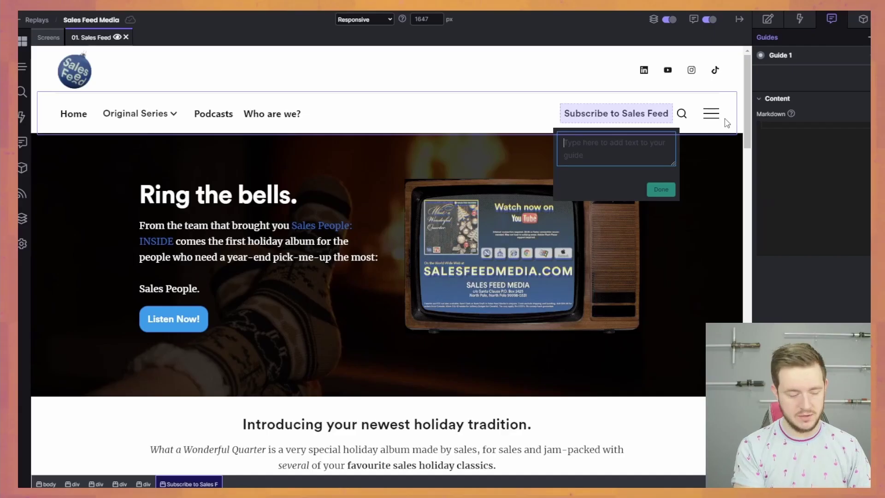
pyautogui.click(660, 189)
# Add the guide 'Check out our awesome holiday album!' to the Listen Now! button
pyautogui.click(174, 318)
pyautogui.click(173, 277)
pyautogui.write('Check out our awesome holid')
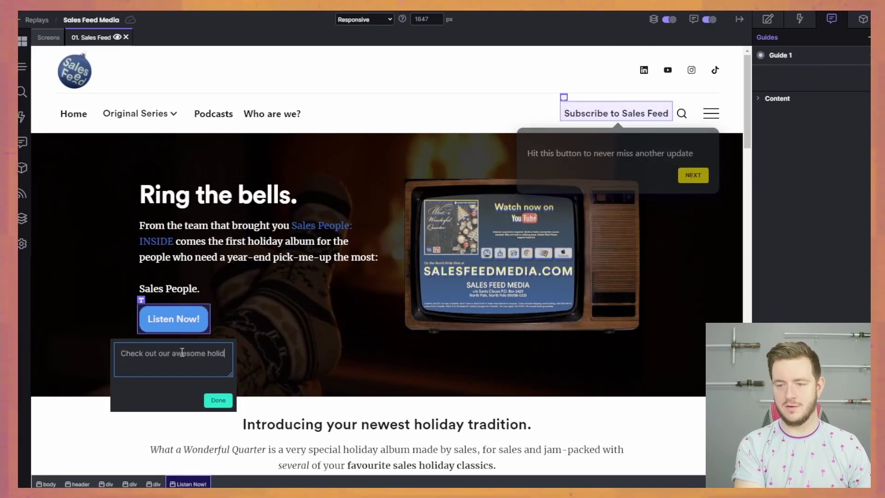
pyautogui.write('ay album!')
pyautogui.click(218, 400)
pyautogui.scroll(-1, 728, 160)
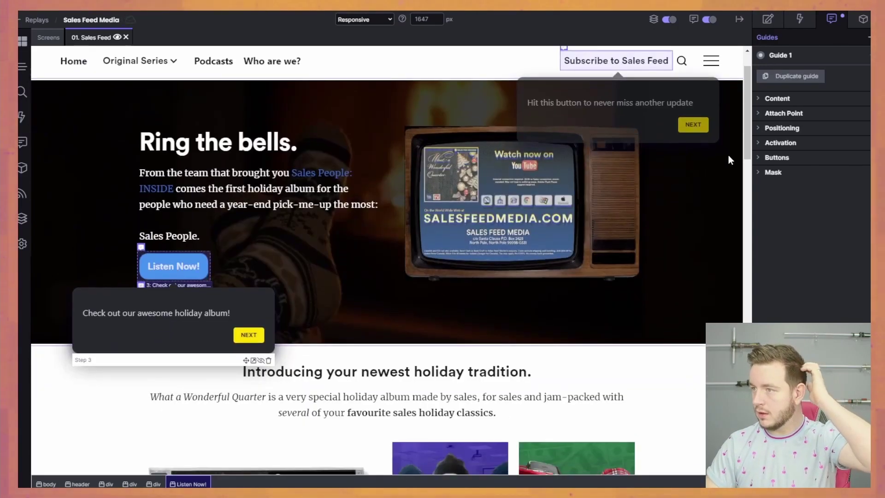
pyautogui.click(822, 98)
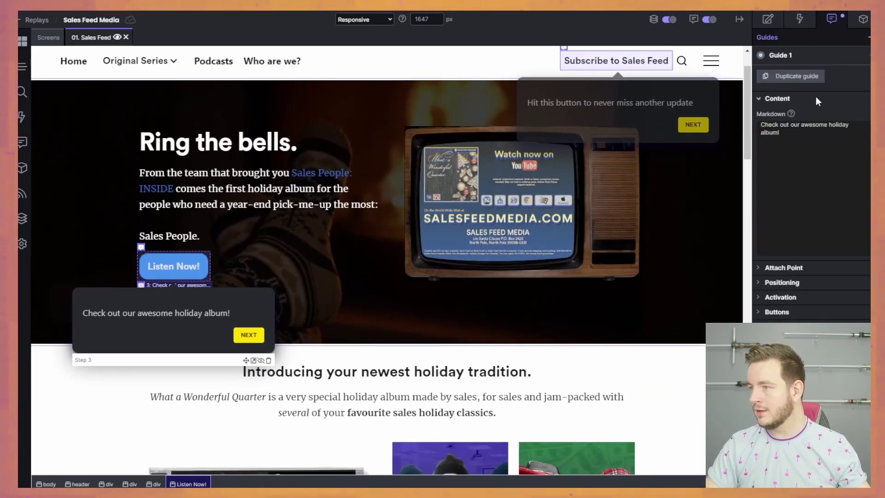
pyautogui.click(815, 98)
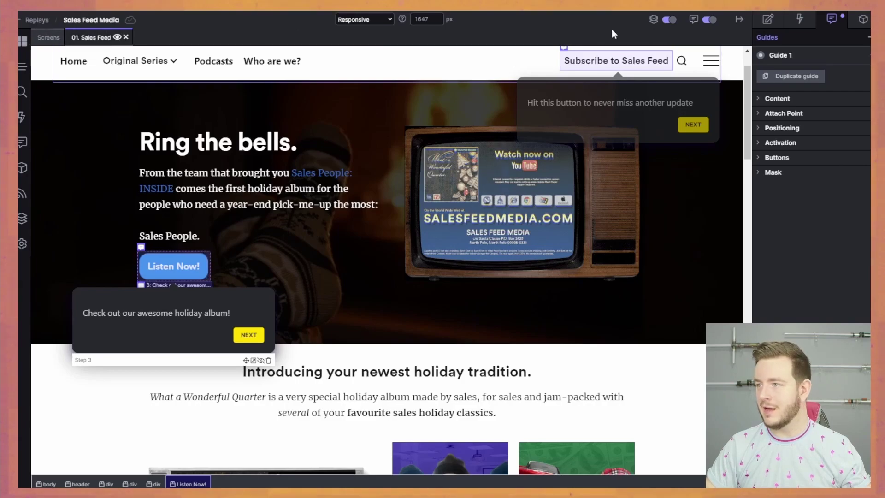
pyautogui.scroll(-4, 464, 162)
pyautogui.click(465, 161)
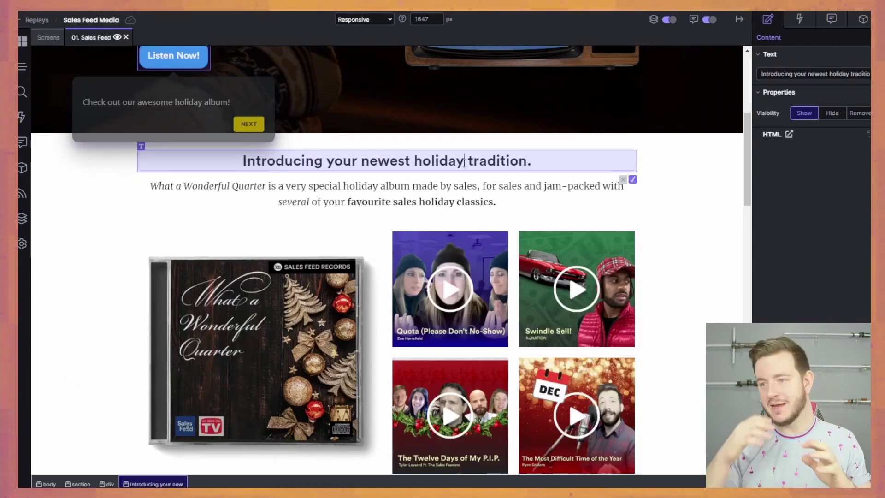
pyautogui.press('BackSpace')
pyautogui.press('BackSpace')
pyautogui.press('BackSpace')
pyautogui.press('BackSpace')
pyautogui.press('BackSpace')
pyautogui.press('BackSpace')
pyautogui.press('BackSpace')
pyautogui.write('Christmas')
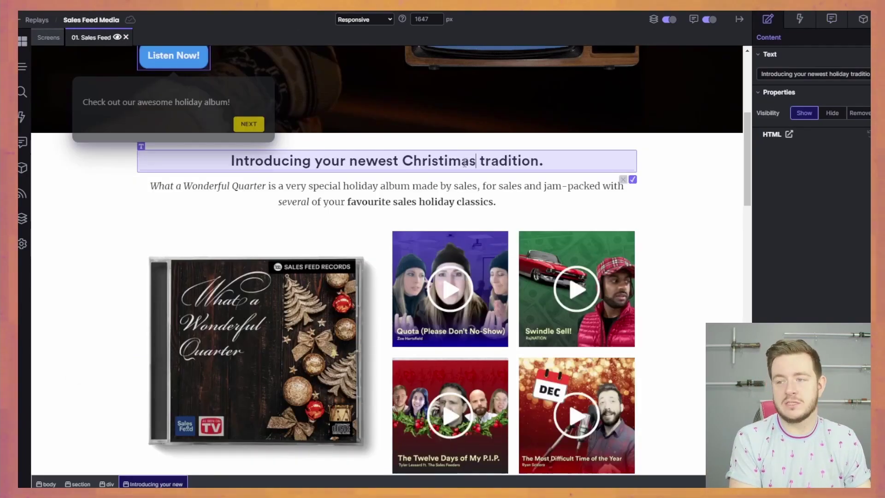
pyautogui.press('BackSpace')
pyautogui.press('BackSpace')
pyautogui.press('BackSpace')
pyautogui.press('BackSpace')
pyautogui.write('tmas')
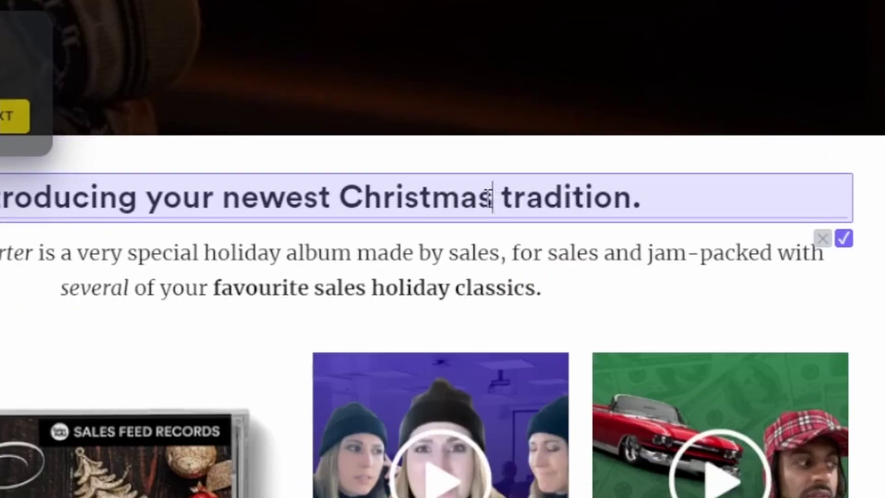
pyautogui.moveTo(489, 197); pyautogui.dragTo(352, 190)
pyautogui.write('holiday')
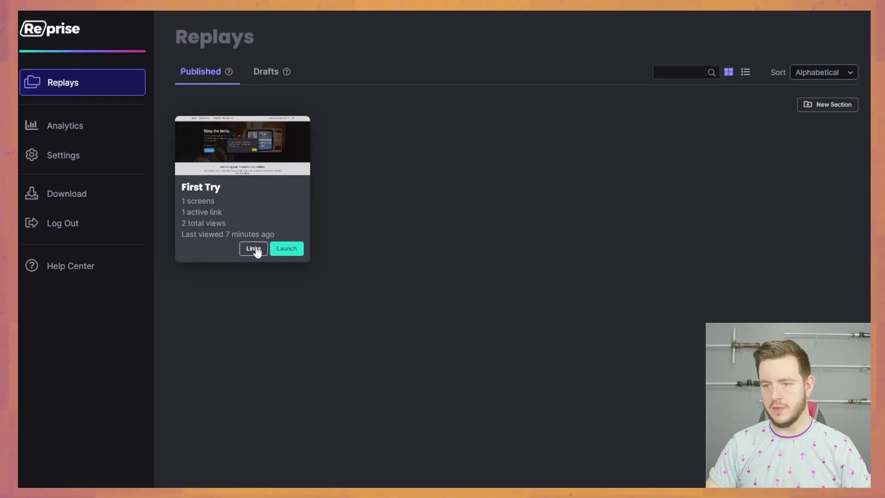
# Copy the First Try replay's launch link from its Links page
pyautogui.click(253, 249)
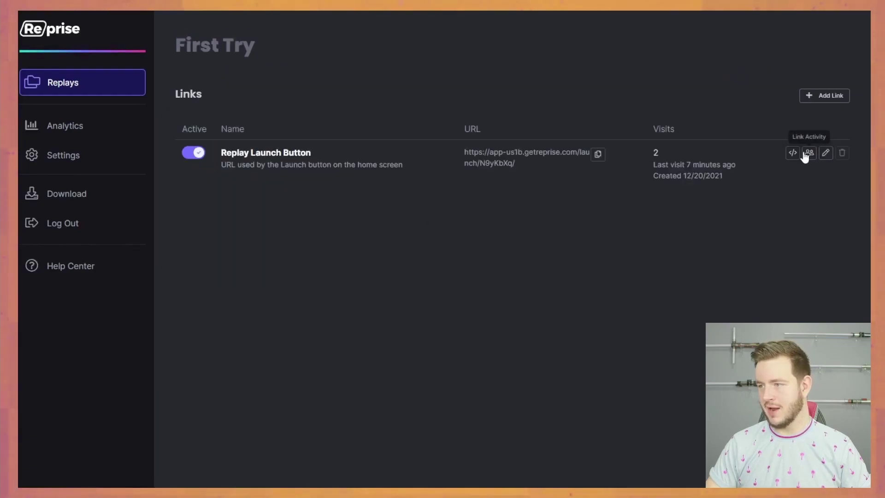
pyautogui.click(598, 156)
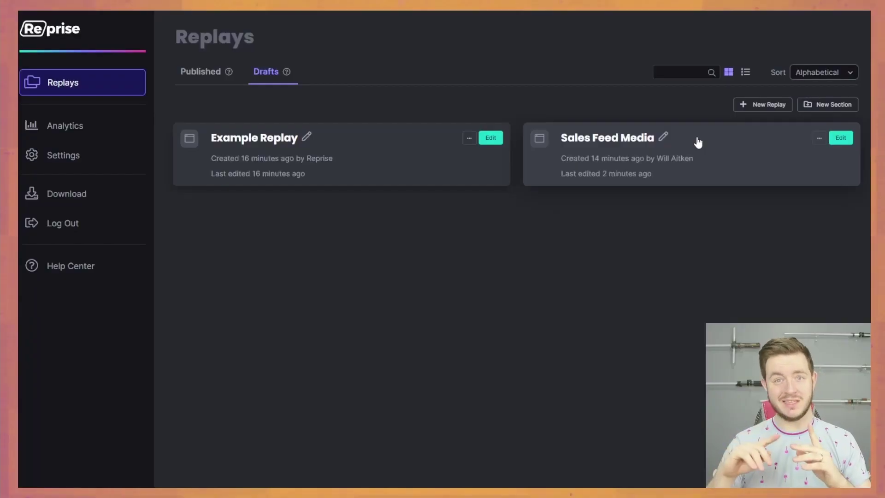
# Publish the Sales Feed Media draft from its More actions menu
pyautogui.click(819, 138)
pyautogui.click(779, 198)
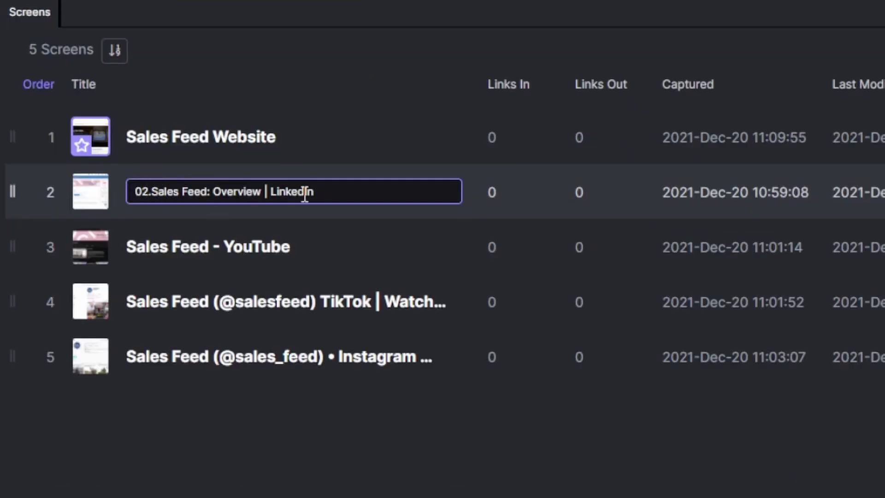
# Save the LinkedIn screen title and move that screen below the YouTube screen
pyautogui.press('Return')
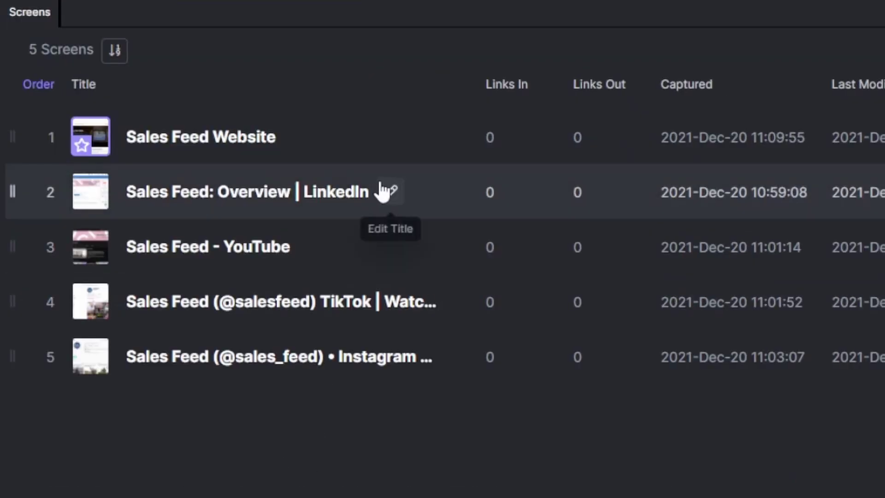
pyautogui.moveTo(377, 190); pyautogui.dragTo(361, 270)
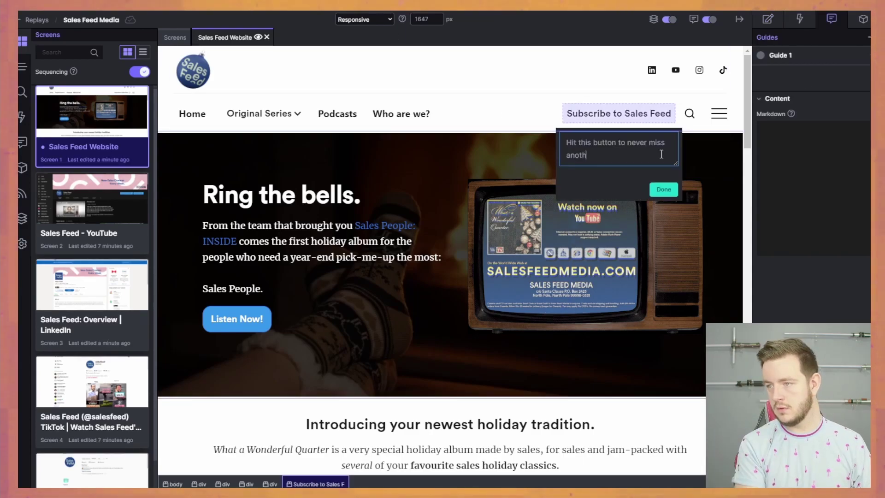
# Finish the text 'sales content.', then start and cancel linking the header LinkedIn icon to the LinkedIn screen
pyautogui.write('sales content.')
pyautogui.click(664, 190)
pyautogui.click(652, 69)
pyautogui.click(624, 92)
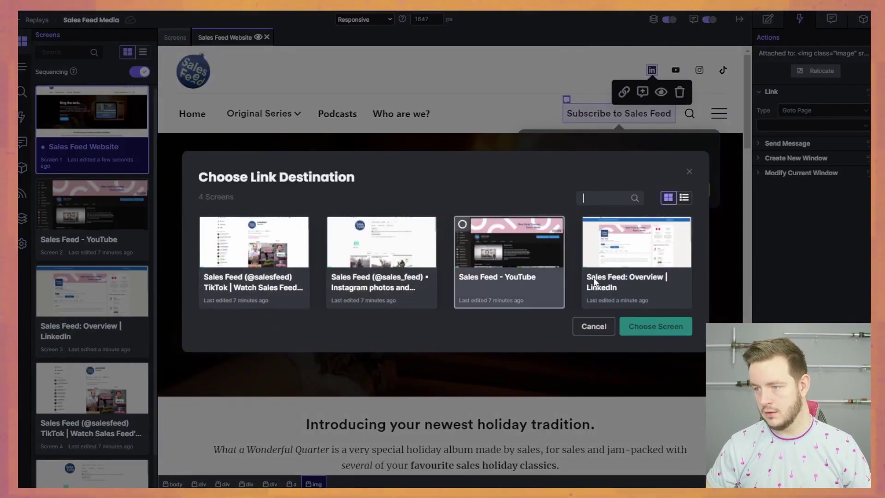
pyautogui.click(636, 249)
pyautogui.click(655, 326)
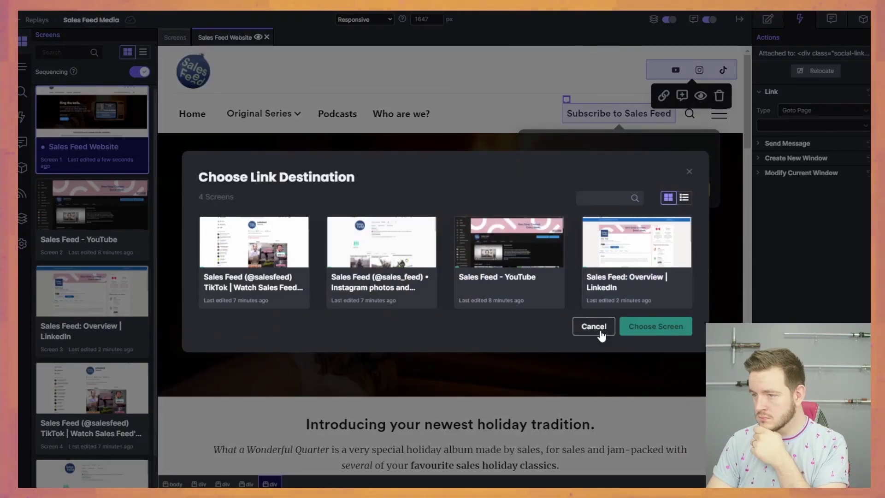
pyautogui.click(596, 328)
# Remove the Instagram icon from the header social row and select the TikTok icon
pyautogui.click(662, 70)
pyautogui.click(662, 69)
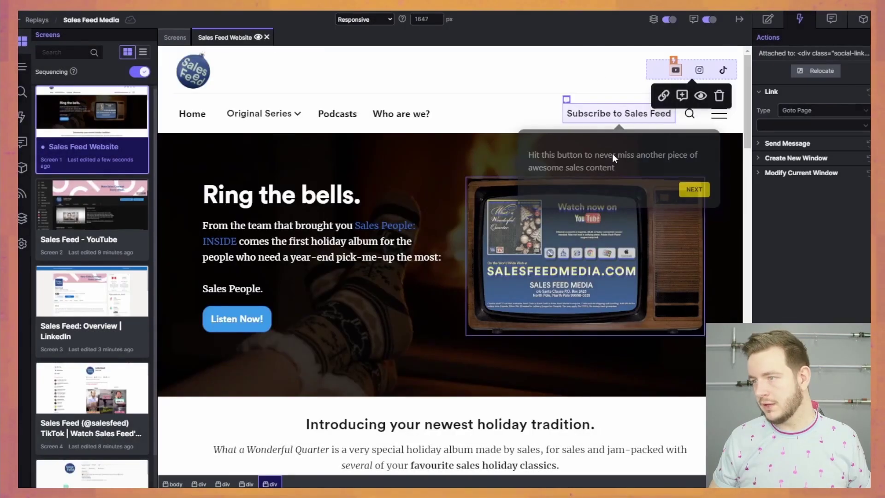
pyautogui.click(699, 71)
pyautogui.click(672, 92)
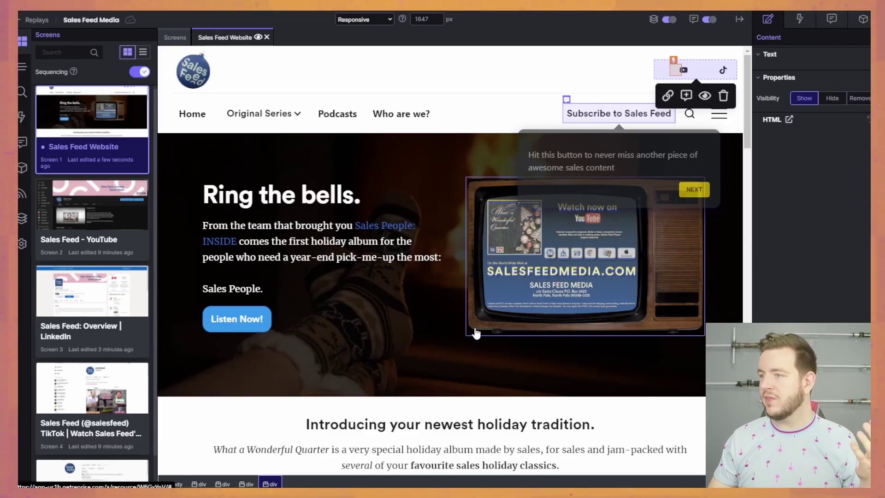
pyautogui.click(722, 70)
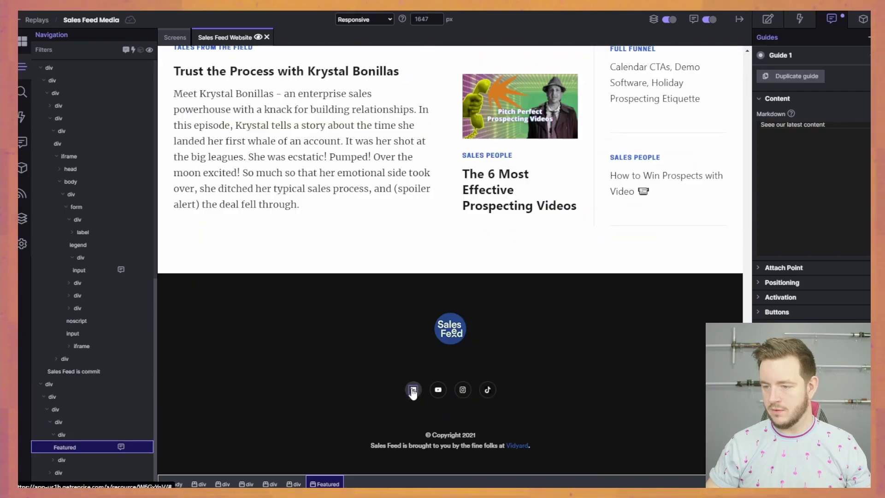
# Add the guide 'See our other social channels' to the footer LinkedIn icon
pyautogui.click(413, 391)
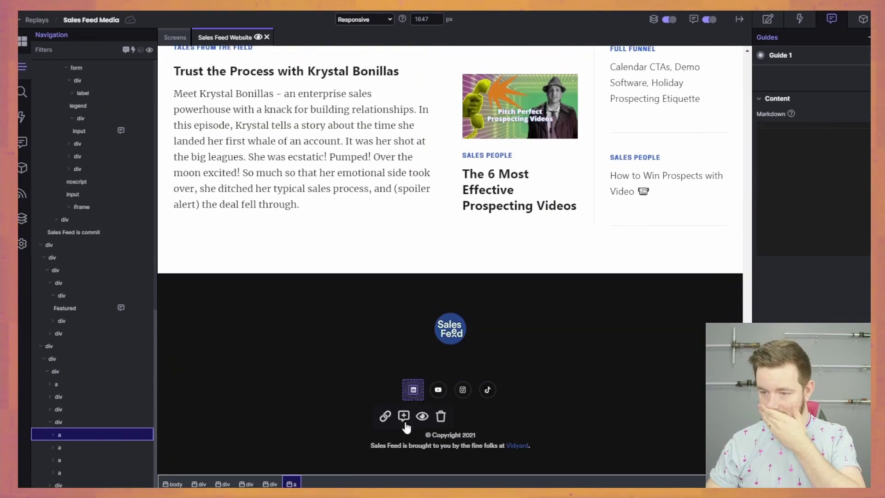
pyautogui.click(406, 415)
pyautogui.click(407, 418)
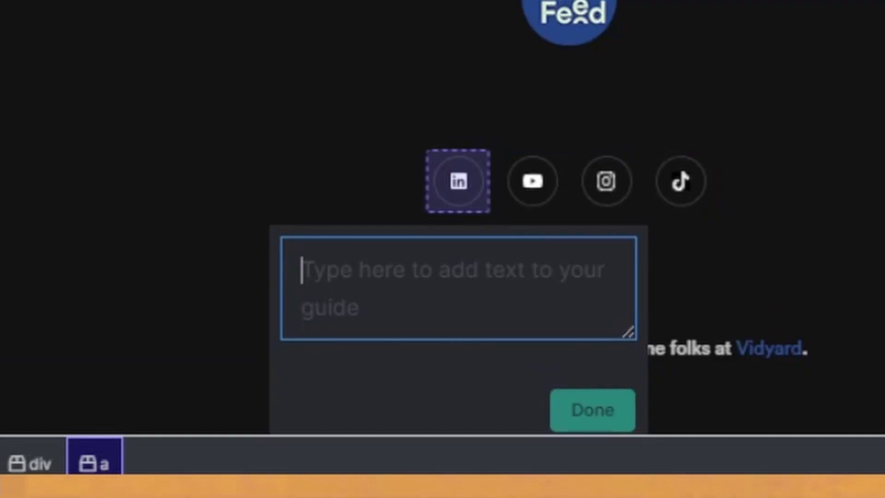
pyautogui.write('See our other social channels')
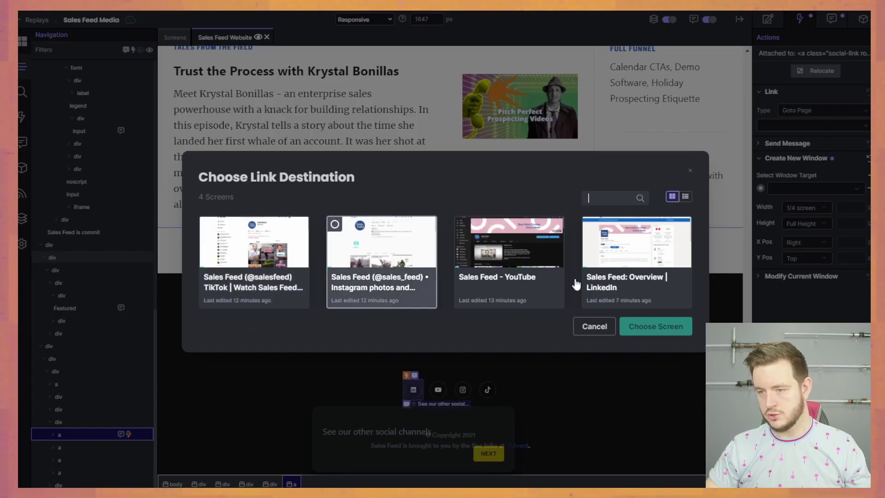
# Link the footer LinkedIn icon to the LinkedIn screen, then select the YouTube screen's IG icon
pyautogui.click(649, 269)
pyautogui.click(655, 336)
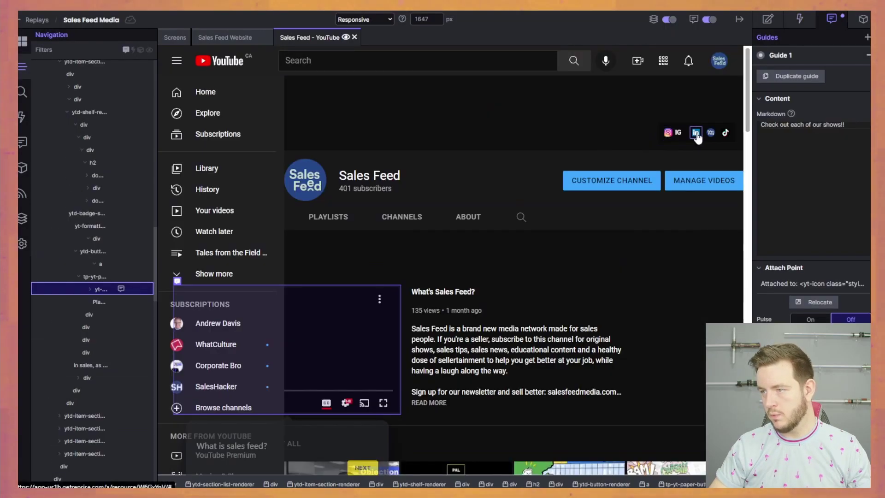
pyautogui.click(674, 135)
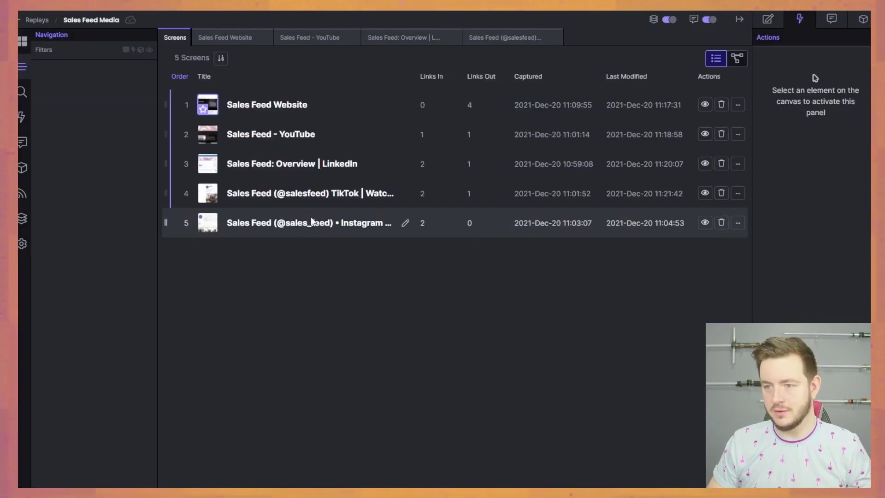
# Open the Instagram screen for editing and scroll down through it
pyautogui.click(312, 222)
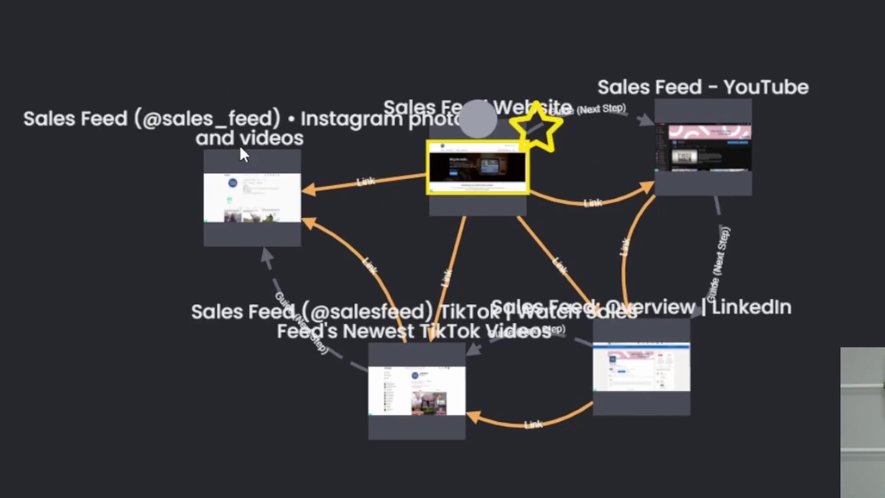
pyautogui.scroll(-2, 672, 238)
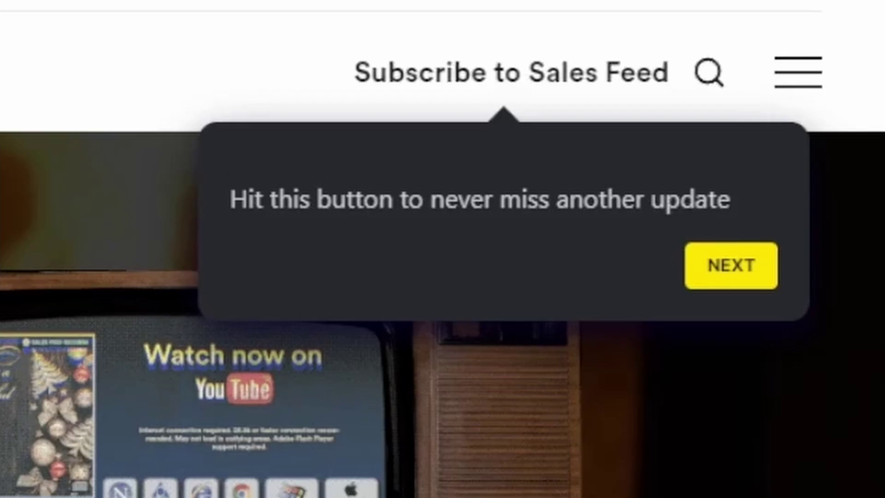
# Advance through the website guides, including the Salespeople series guide
pyautogui.click(761, 267)
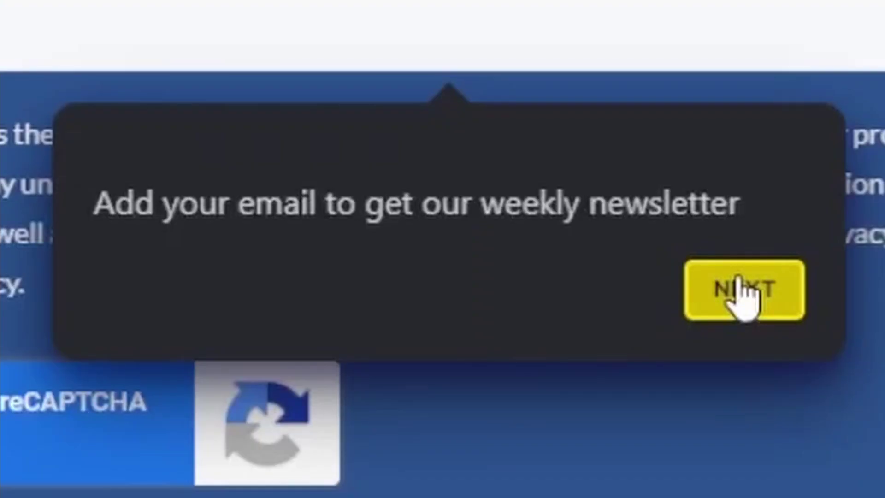
pyautogui.click(743, 290)
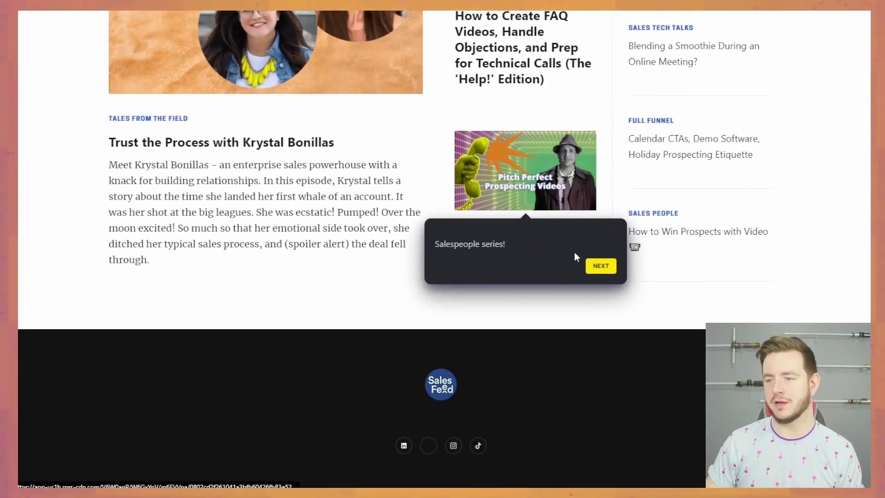
pyautogui.click(598, 268)
pyautogui.scroll(2, 316, 24)
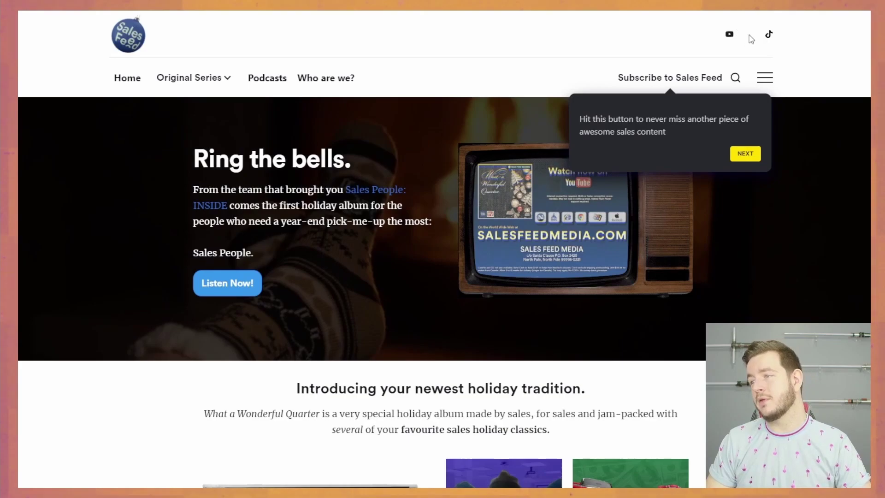
# Jump to the YouTube screen via the header icon and pass its social channels and subscribe guides
pyautogui.click(729, 35)
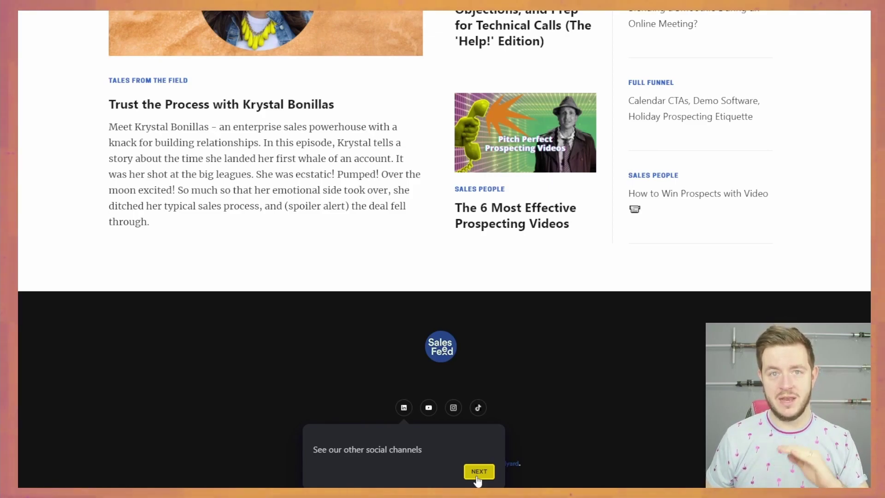
pyautogui.click(478, 472)
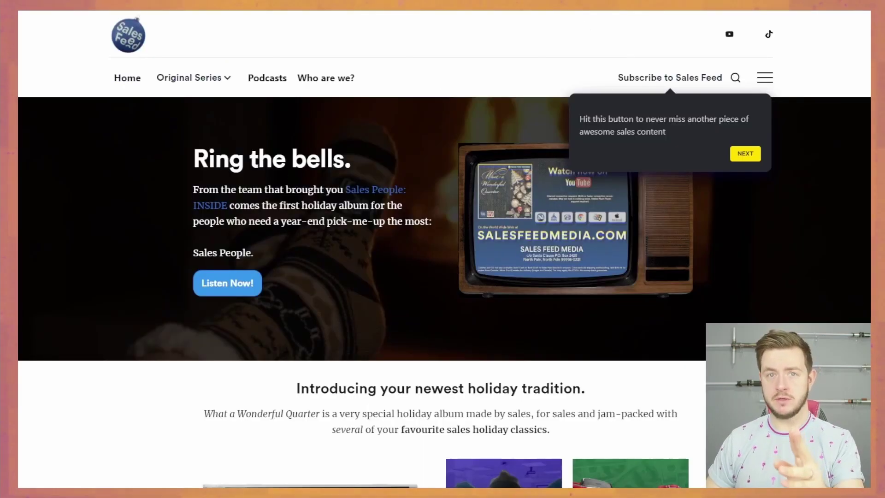
pyautogui.click(733, 157)
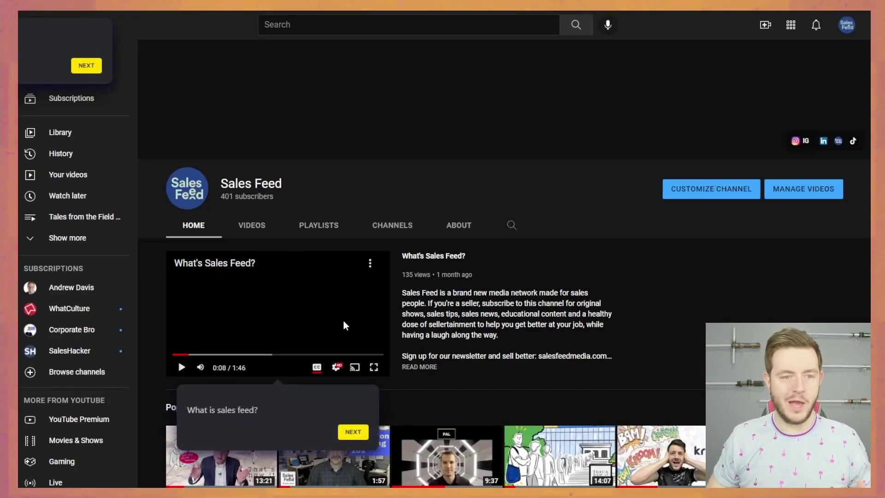
# Advance past the YouTube channel guide, go to the LinkedIn page, and continue to its 'Connect with the team' guide
pyautogui.click(353, 432)
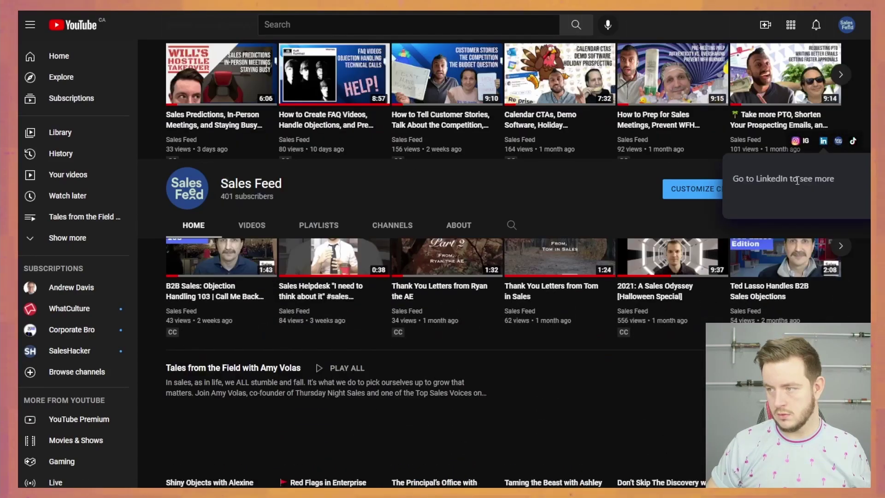
pyautogui.click(823, 142)
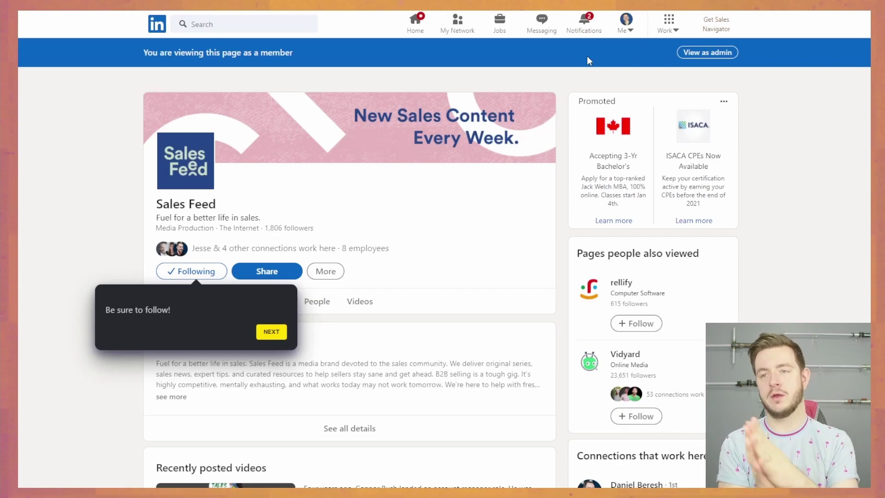
pyautogui.click(270, 331)
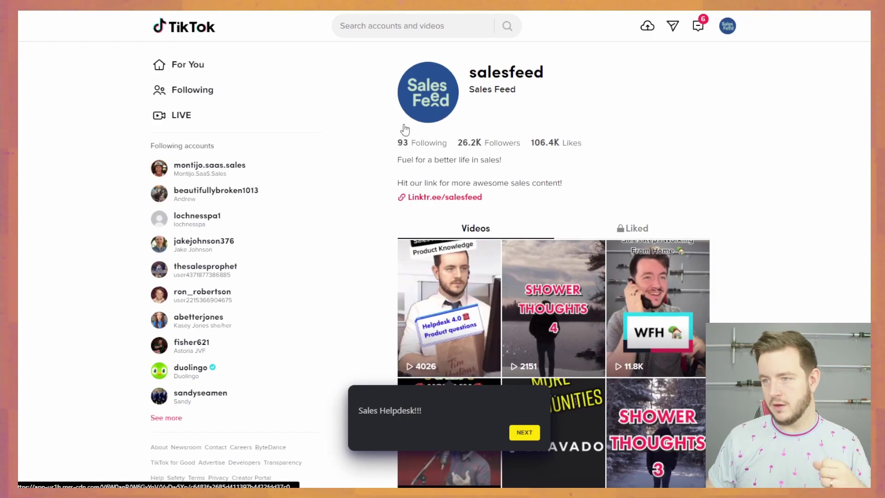
# Scroll the Sales Feed TikTok profile down, back up, and down again in the demo preview
pyautogui.scroll(-3, 446, 161)
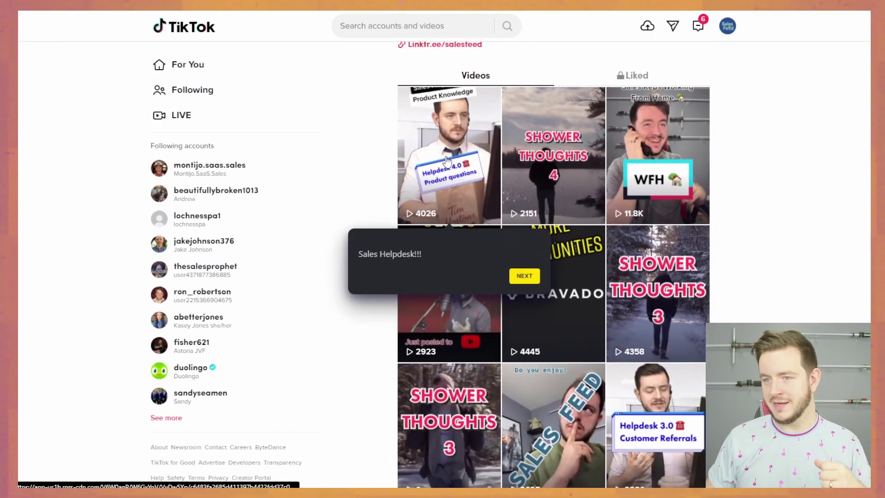
pyautogui.scroll(3, 446, 160)
pyautogui.scroll(-5, 507, 162)
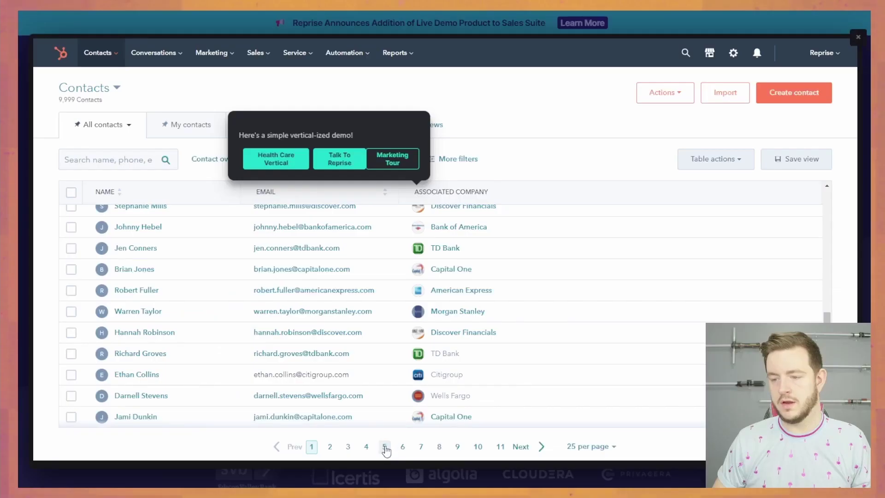
# Scroll up through the HubSpot contacts example demo's list
pyautogui.scroll(3, 115, 198)
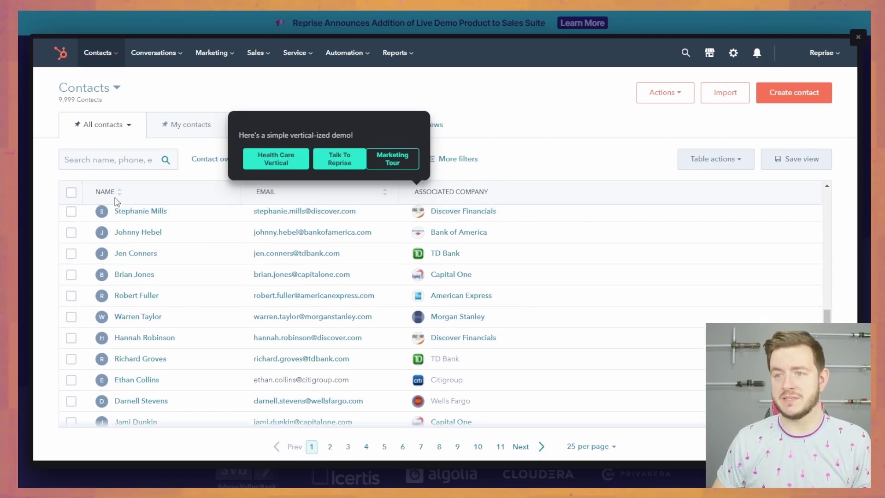